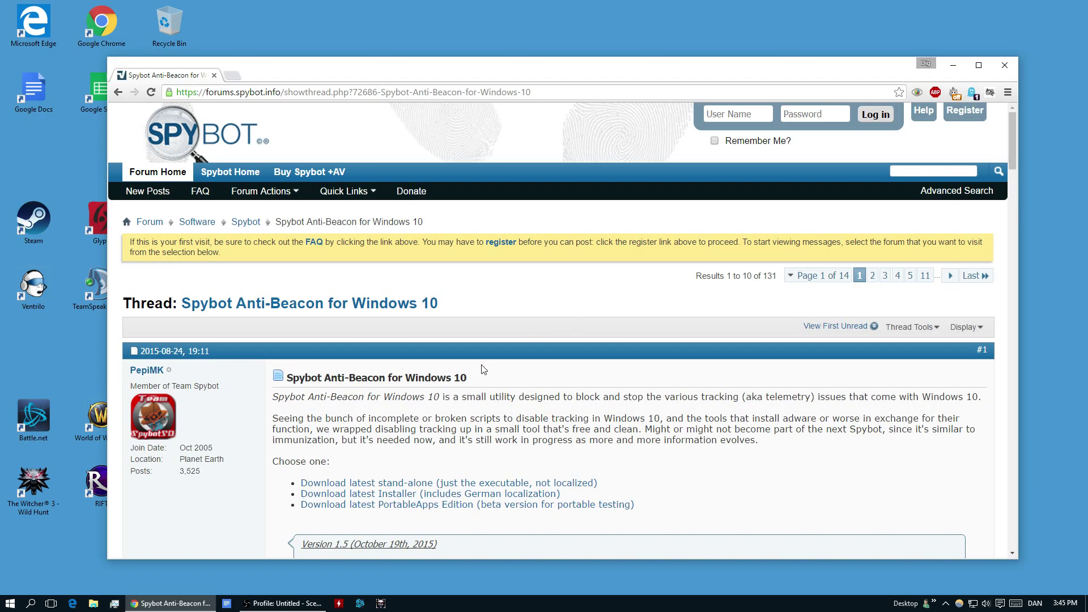
Search 'priva' from the Windows Start menu and open the Privacy settings
click(7, 600)
text(pr)
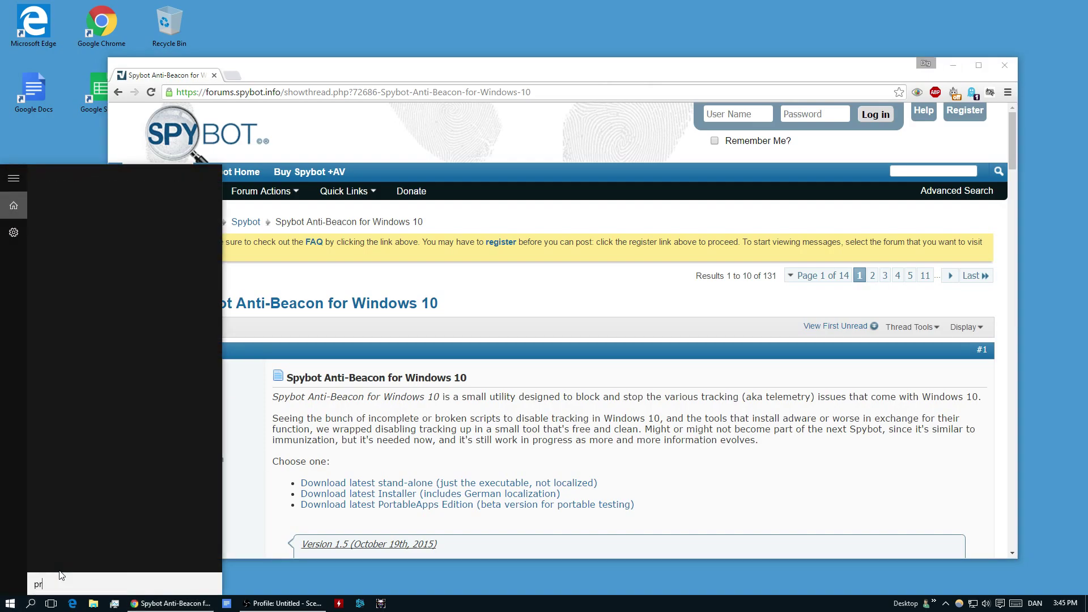
text(ica)
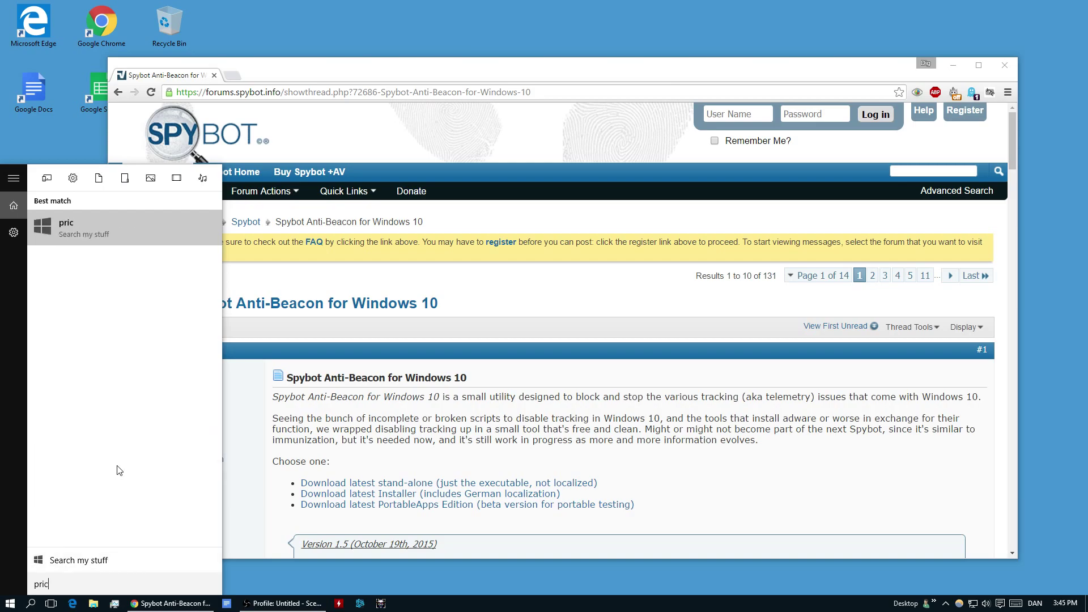
key(BackSpace)
key(BackSpace)
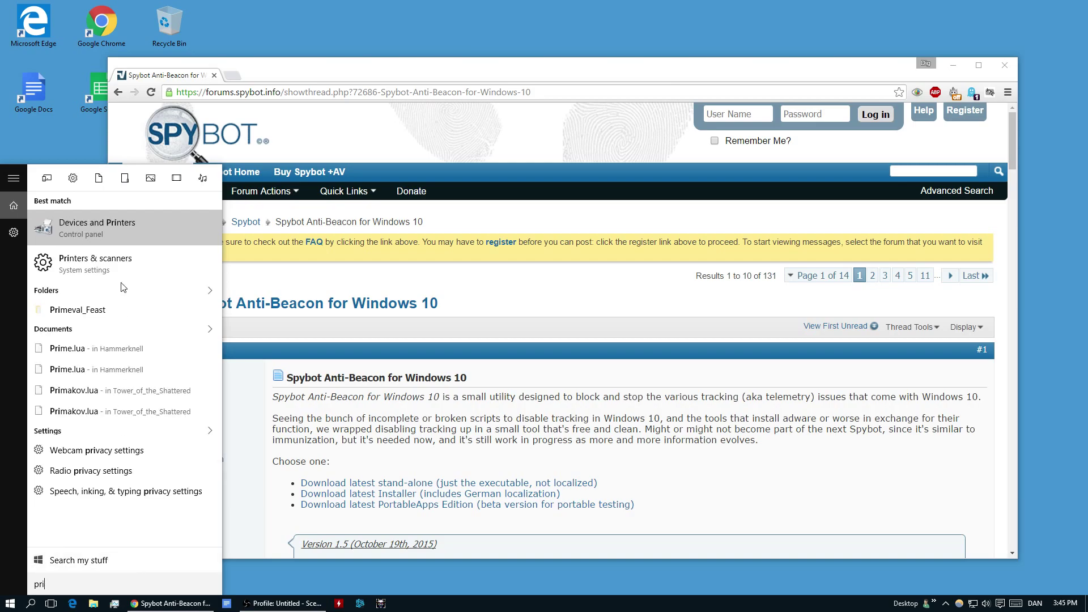
text(va)
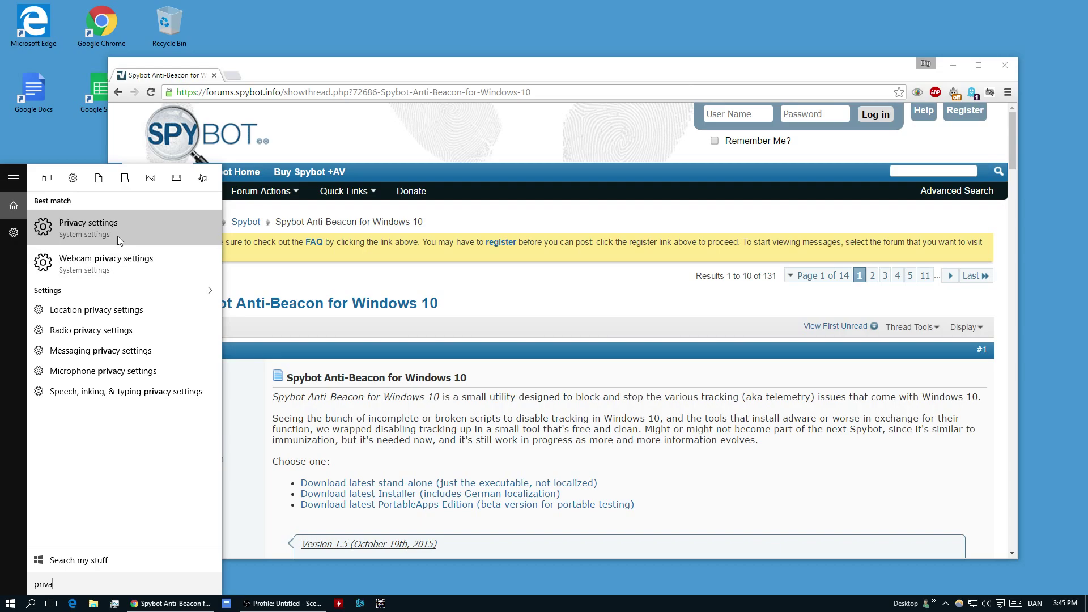
click(117, 235)
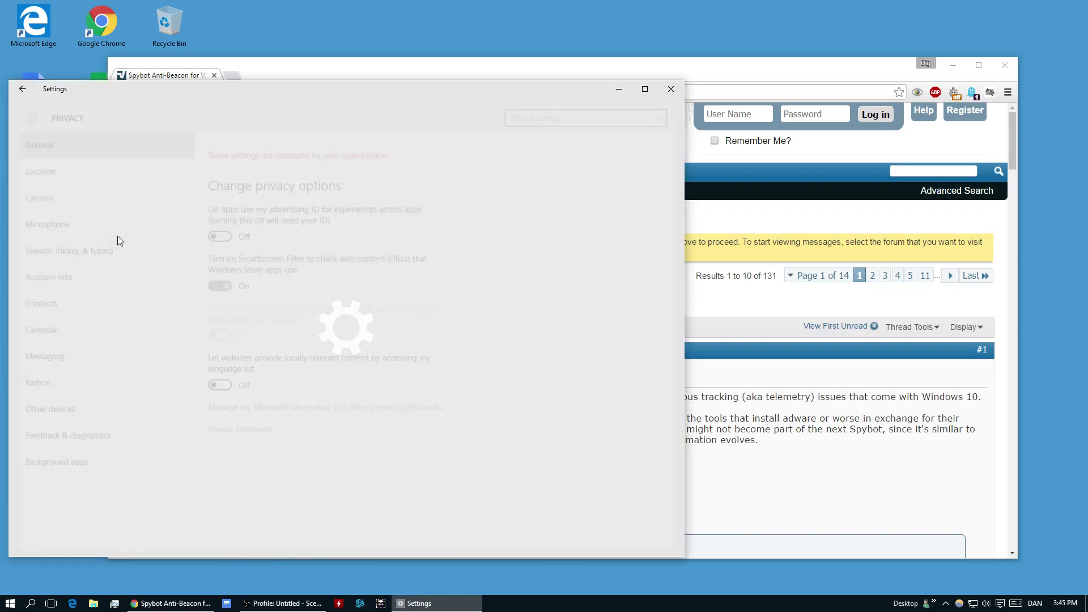
Review the Location through Calendar privacy pages and turn off apps' access to the calendar
click(73, 170)
click(55, 199)
click(56, 225)
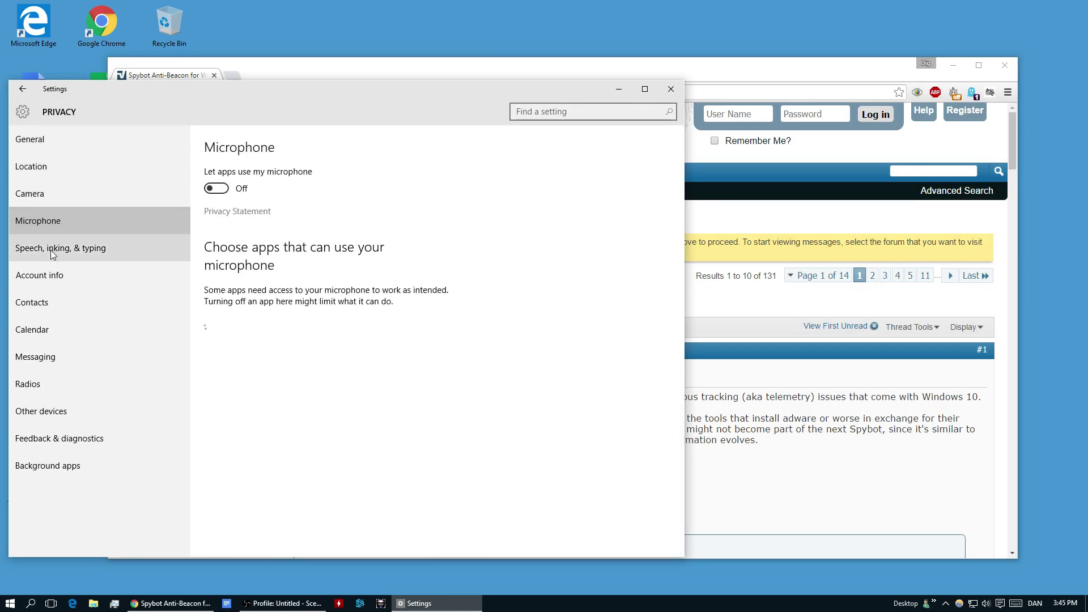
click(48, 271)
click(50, 302)
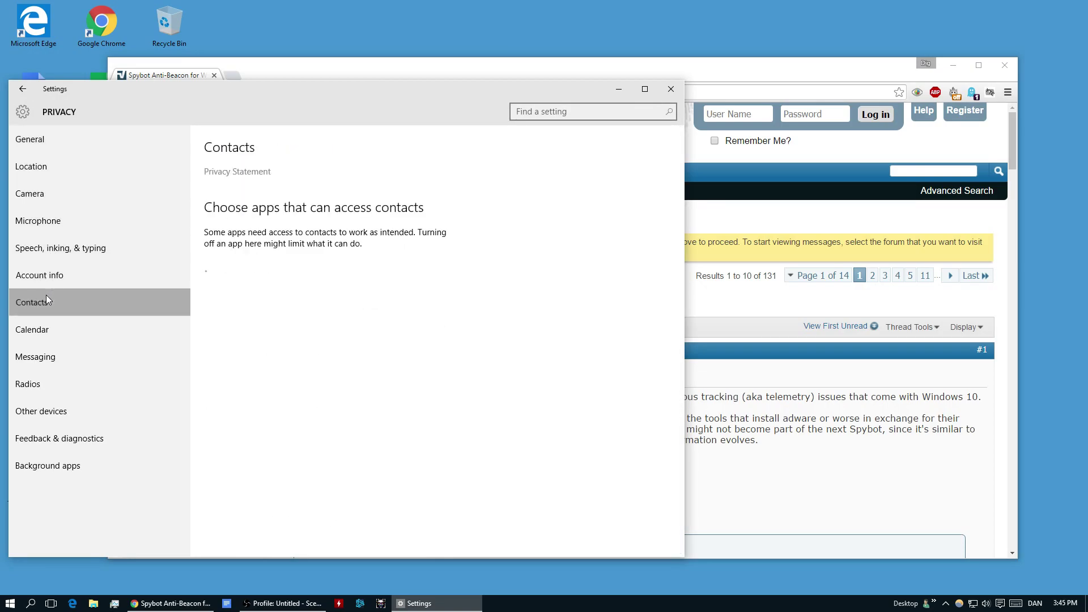
click(39, 356)
click(39, 334)
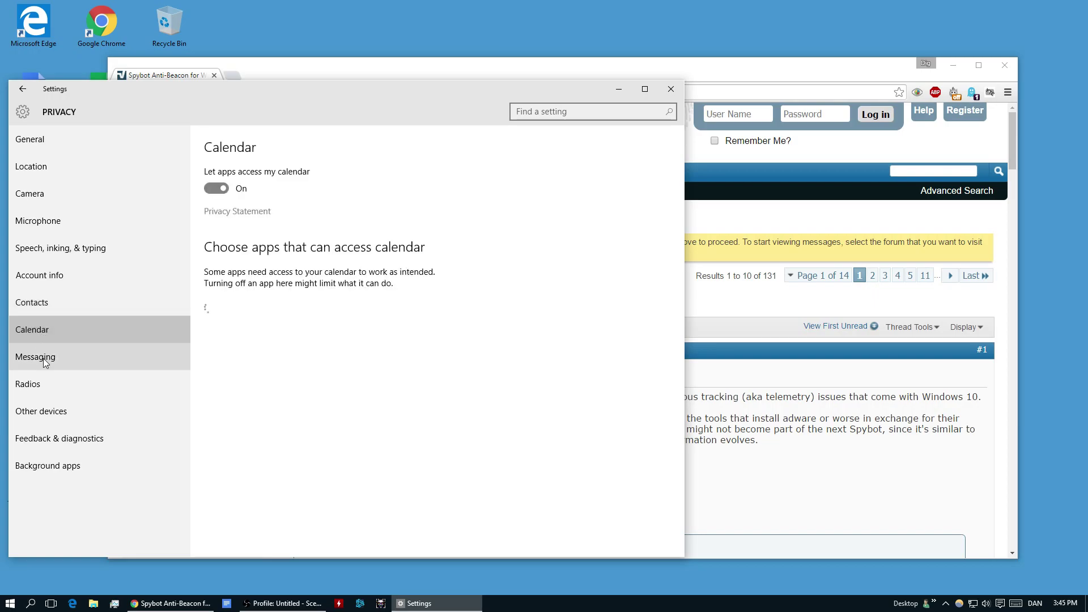
click(215, 189)
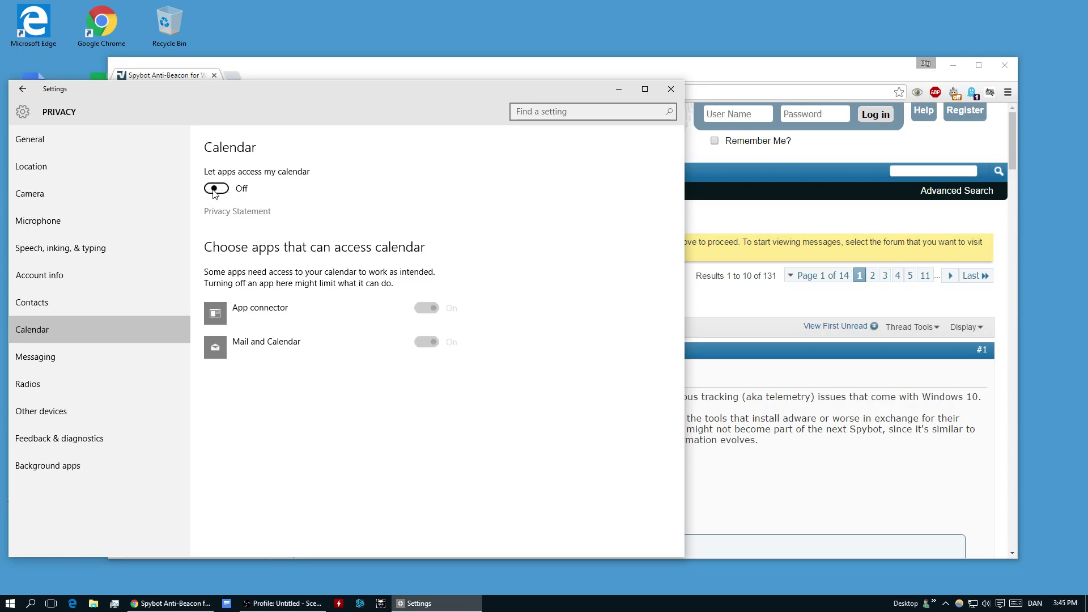
Review Messaging, Radios, Other devices, Feedback & diagnostics and Background apps, then return to General
click(36, 356)
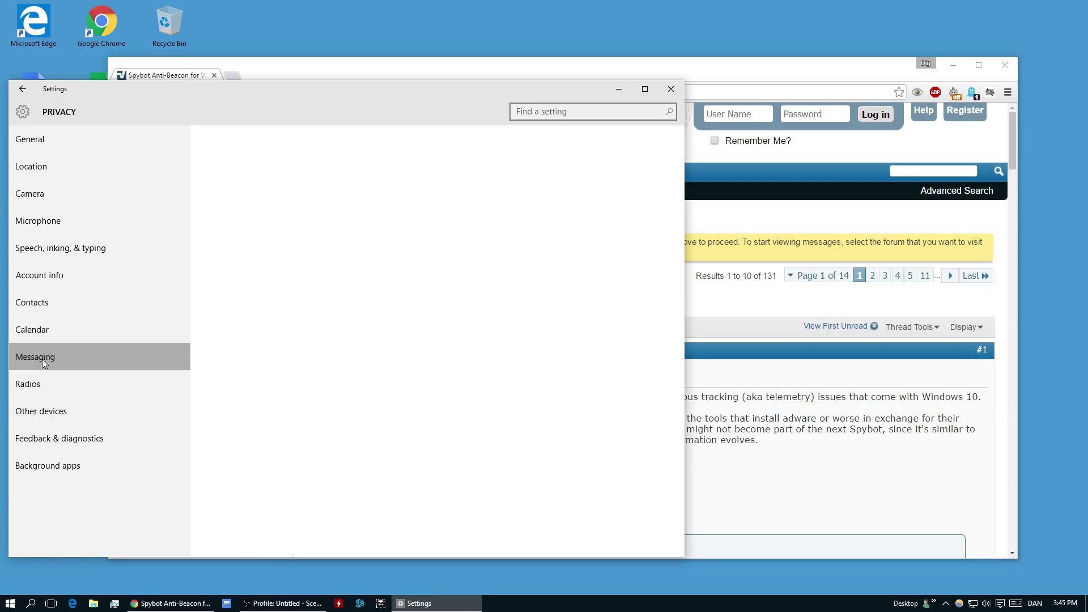
click(33, 385)
click(38, 413)
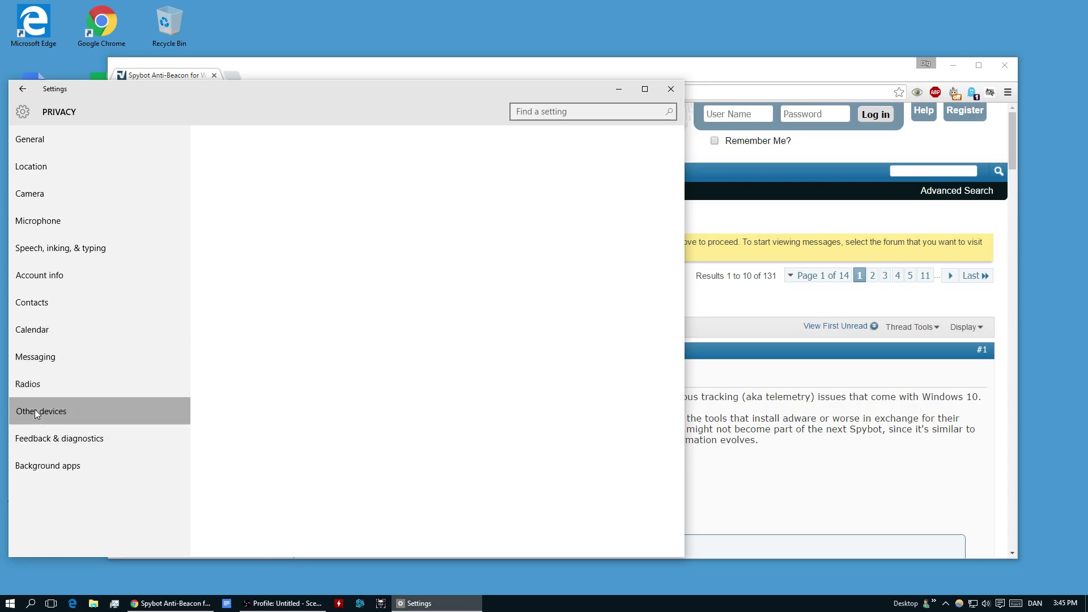
click(79, 437)
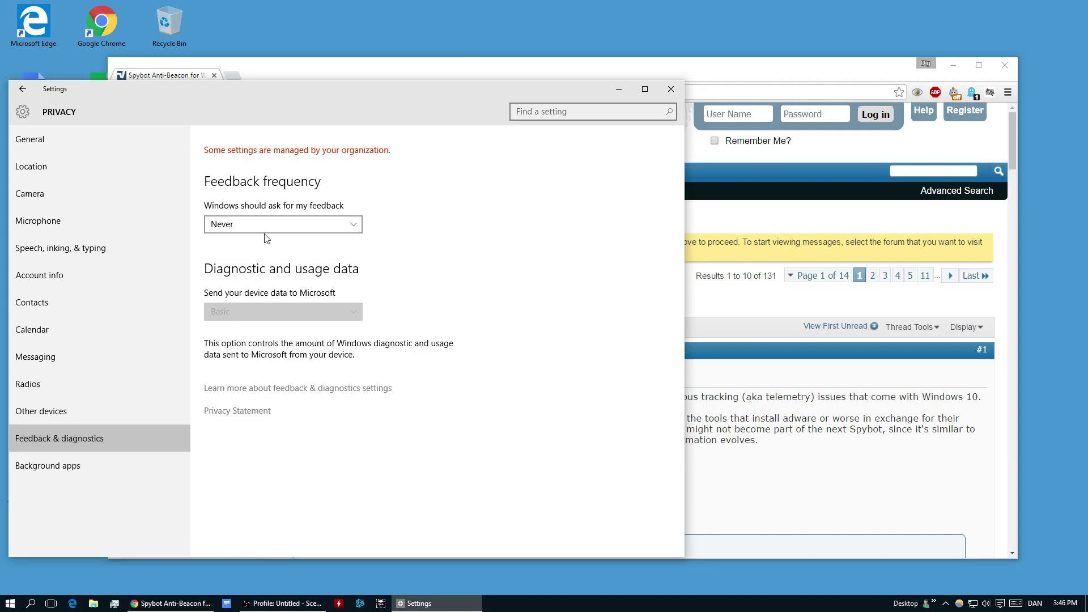
click(116, 471)
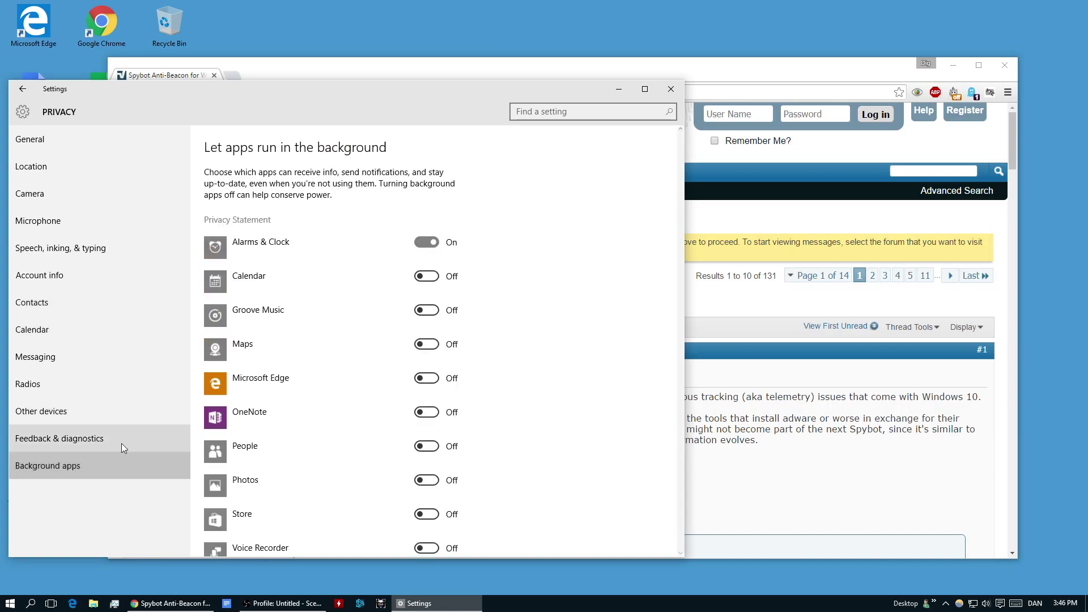
click(79, 150)
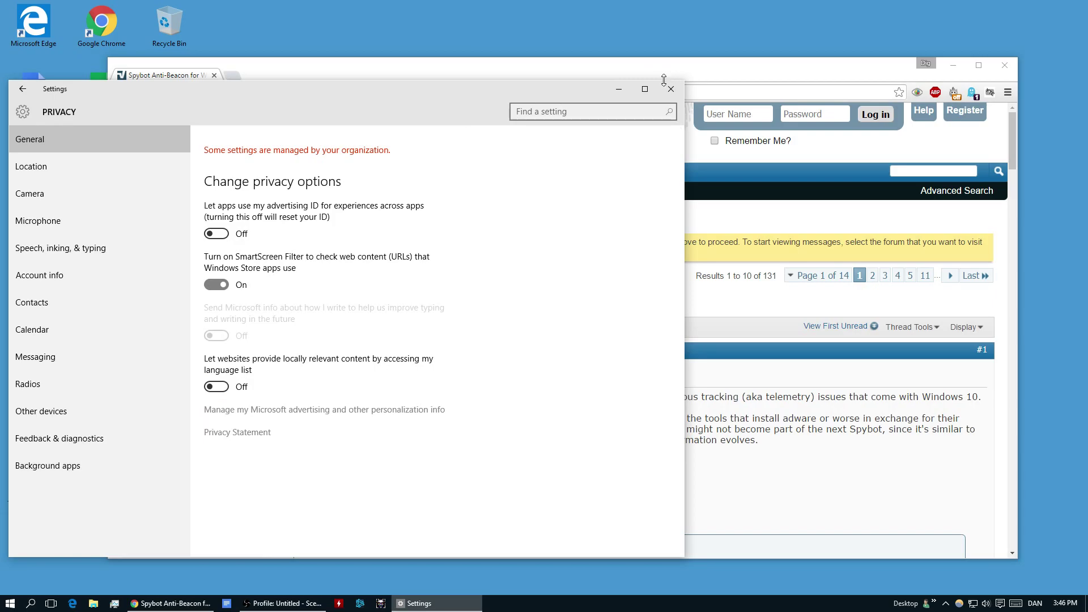
Close Settings, scroll the forum thread to the Anti-Beacon changelog, and minimize Chrome
click(670, 89)
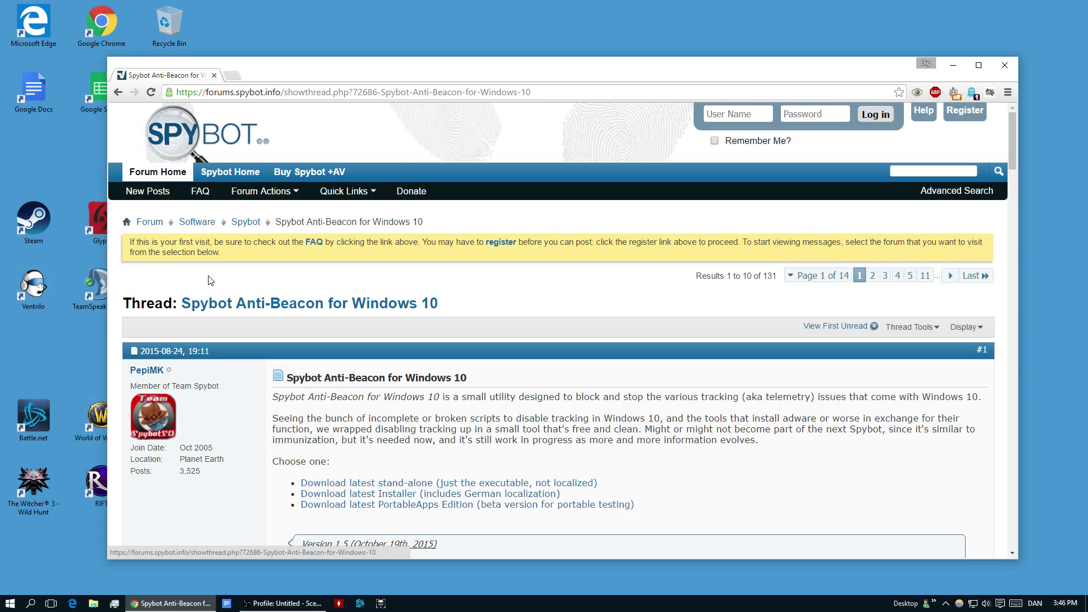
scroll(390, 436, down, 3)
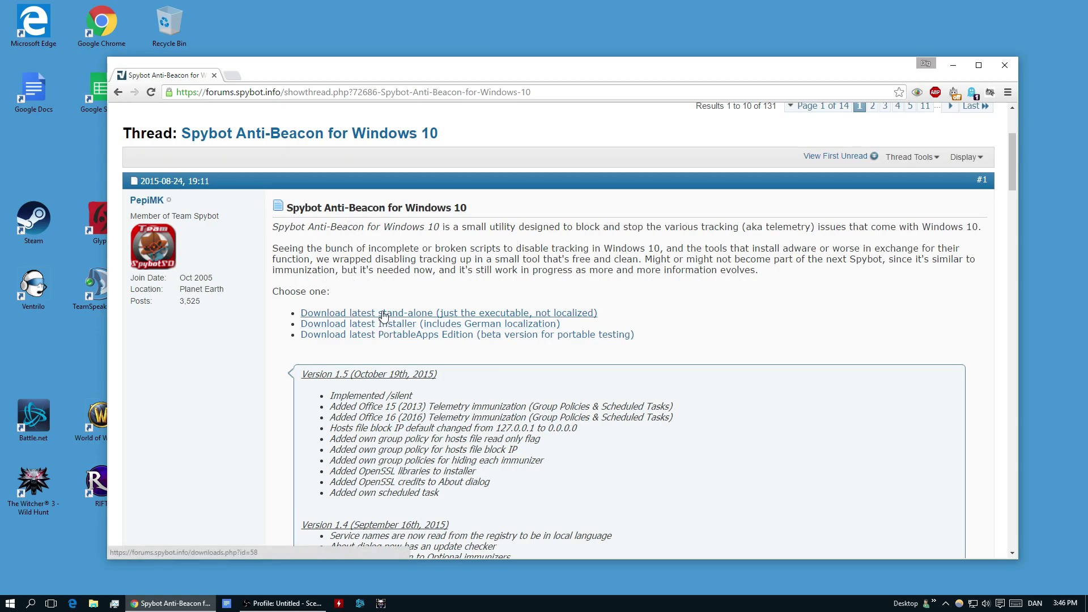
click(950, 68)
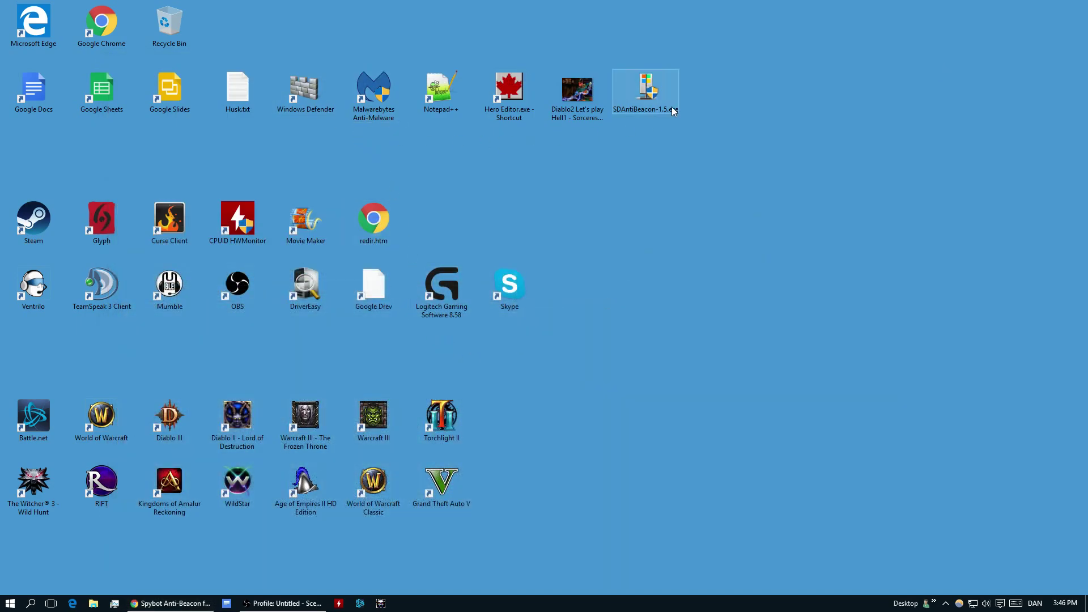
Launch SDAntiBeacon-1.5.exe from the desktop with administrator rights
drag(671, 107, 711, 328)
mouse_move(726, 306)
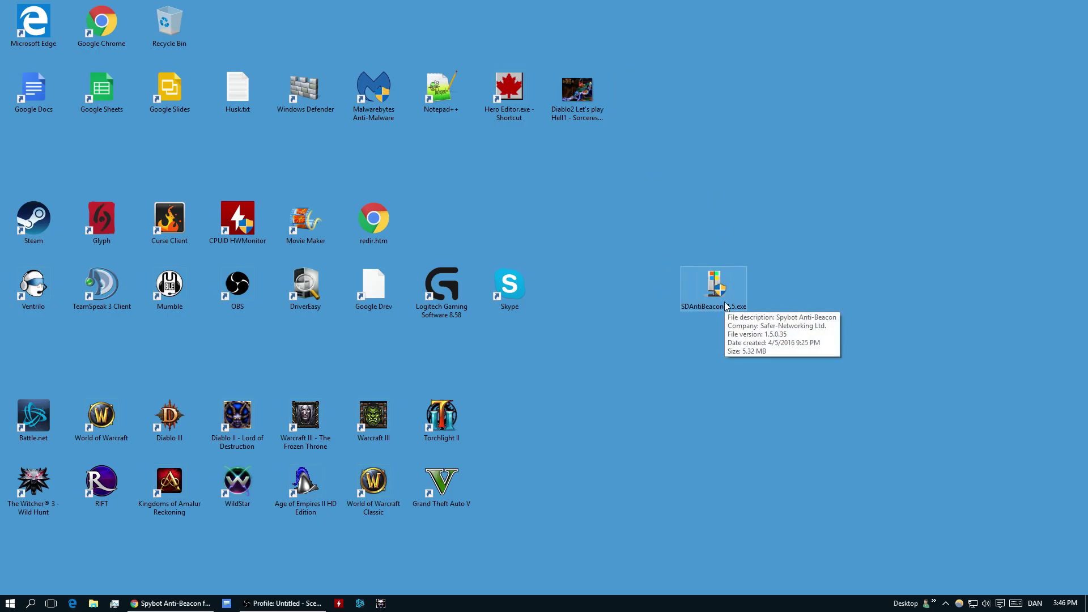
double_click(726, 307)
click(591, 329)
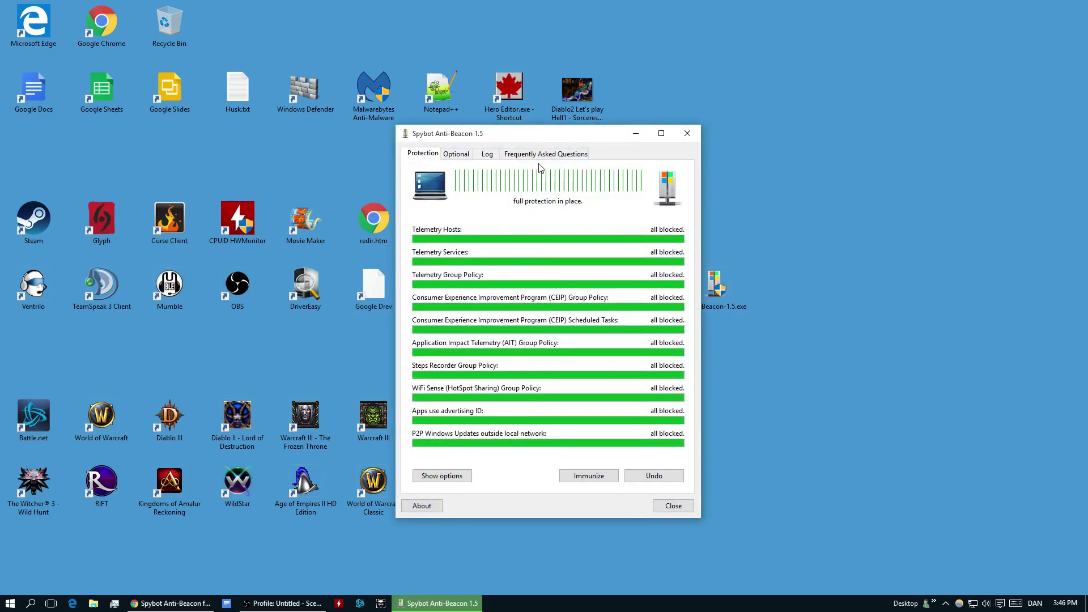
Read the Frequently Asked Questions page and highlight the user-friendly bullet text
click(541, 156)
scroll(548, 258, down, 5)
scroll(548, 259, up, 3)
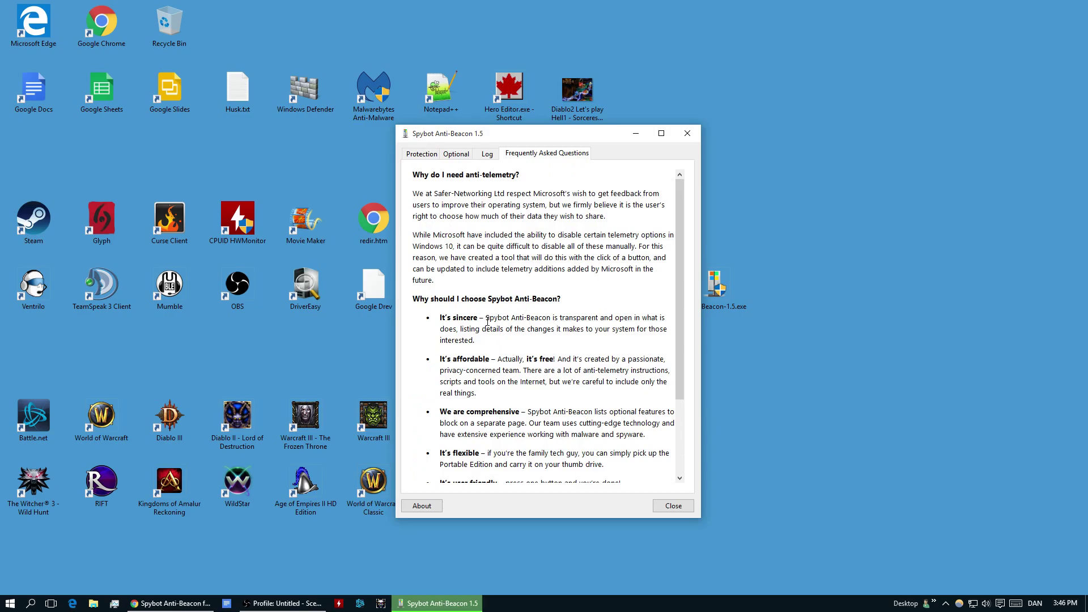
scroll(499, 385, down, 3)
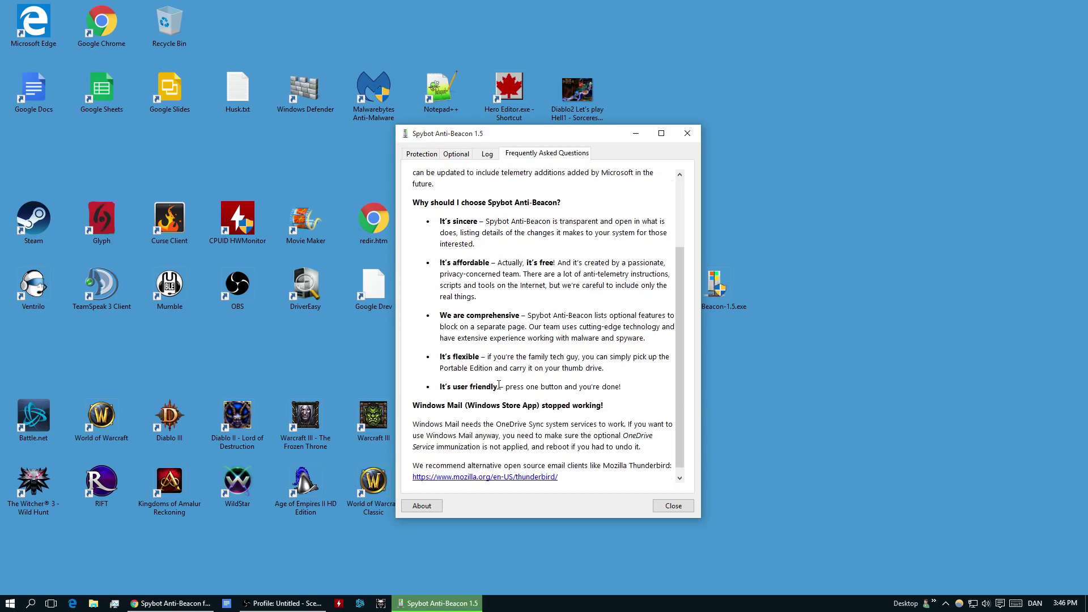
scroll(499, 385, down, 1)
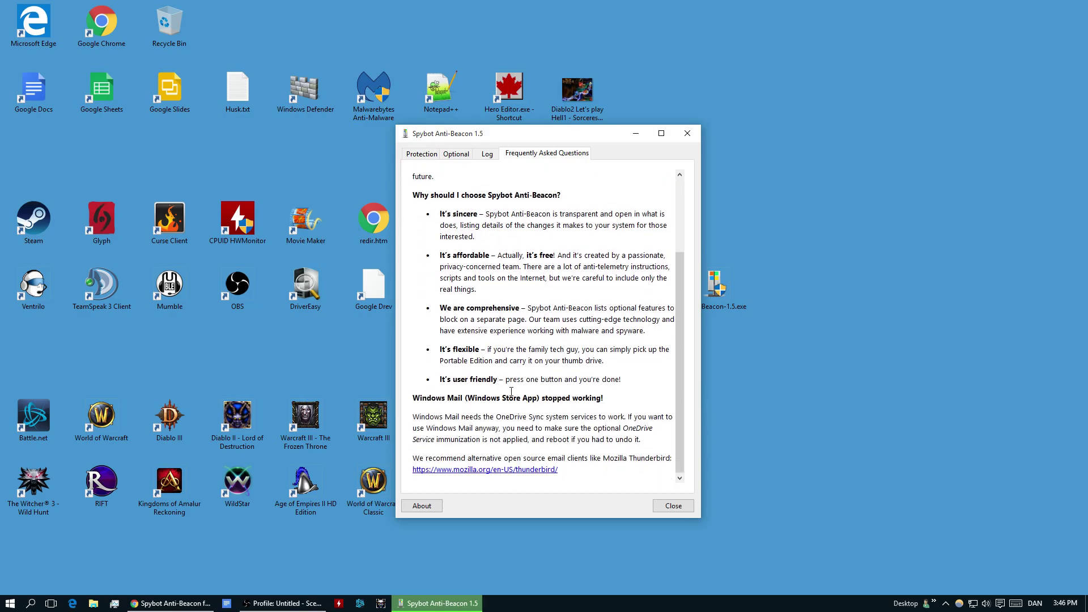
drag(445, 379, 623, 374)
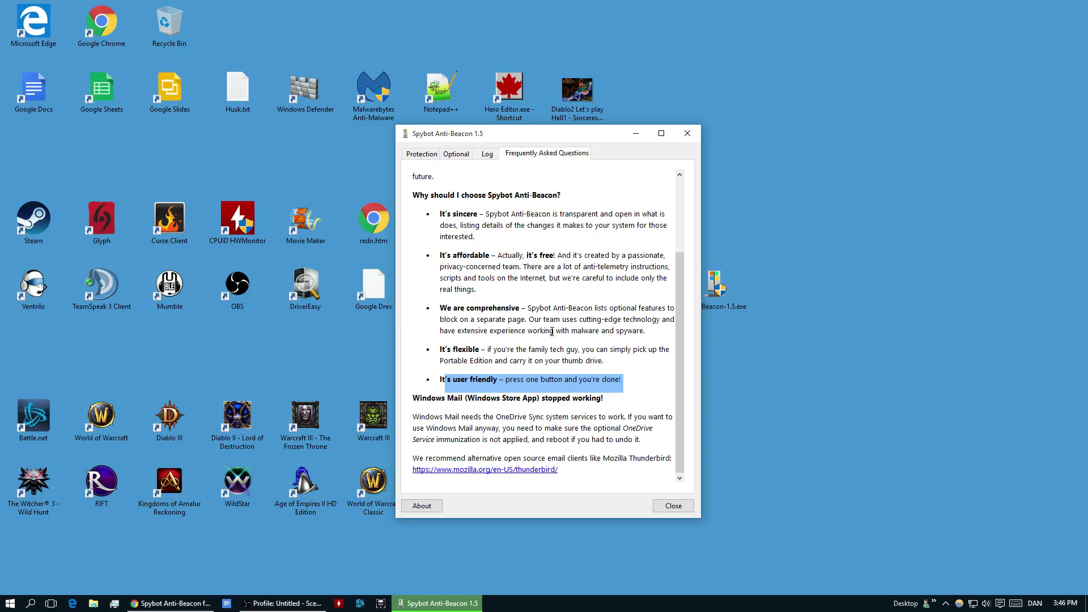
Check the Log and Protection pages, ending on the Optional immunizations list
click(488, 154)
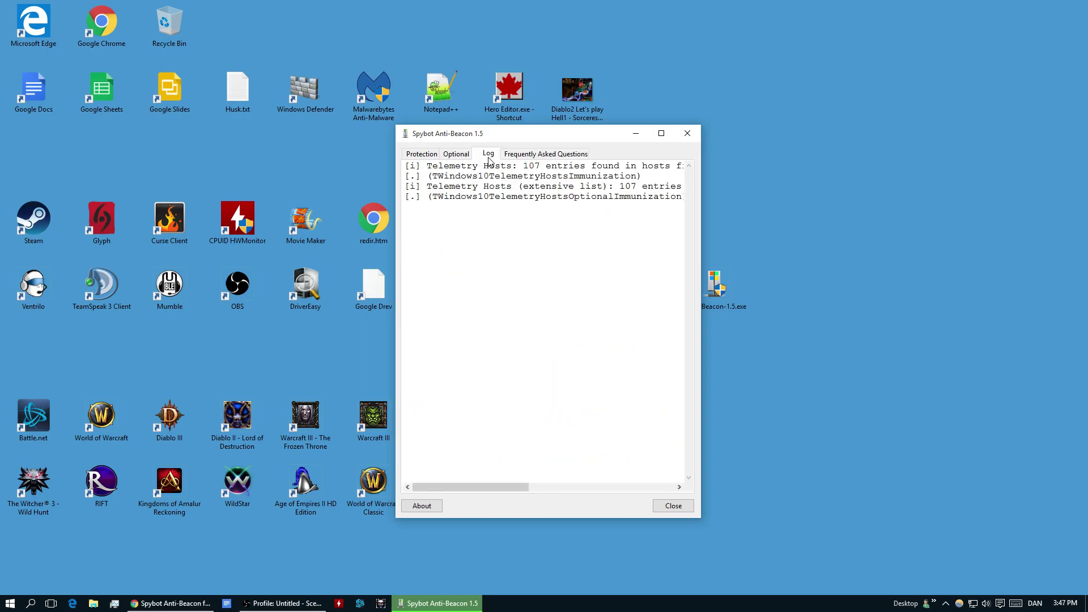
click(451, 156)
click(433, 155)
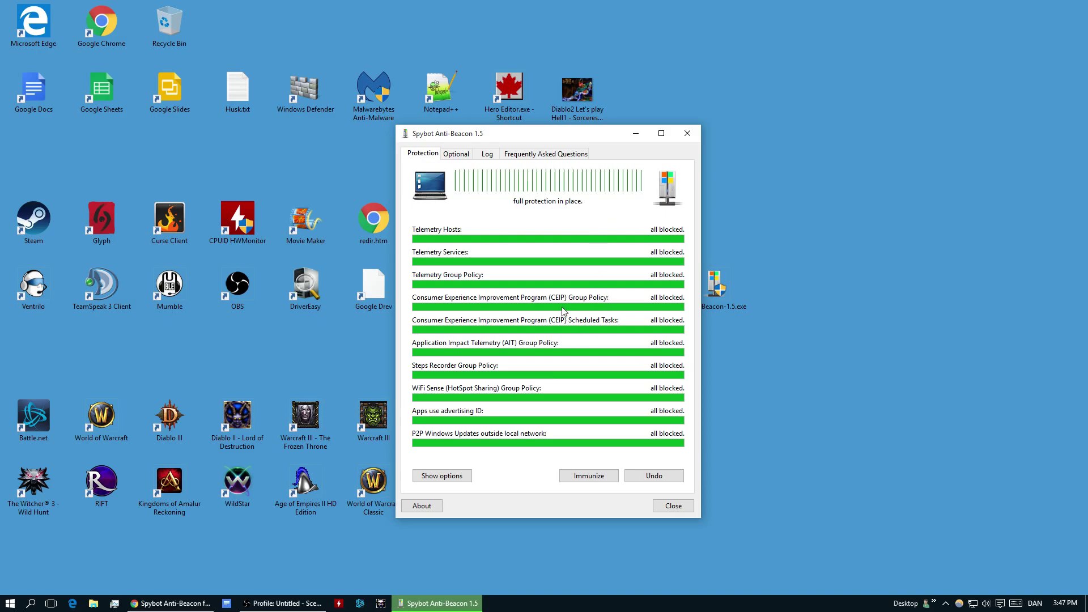
click(453, 156)
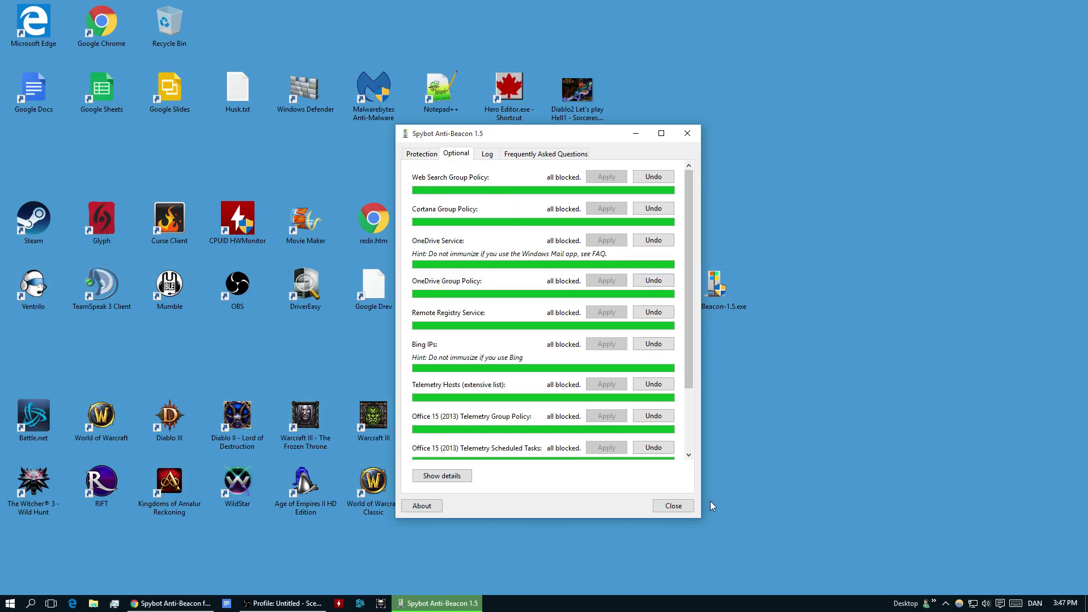
Enlarge the Anti-Beacon window and scroll the Optional list to confirm every item is blocked
drag(700, 517, 774, 563)
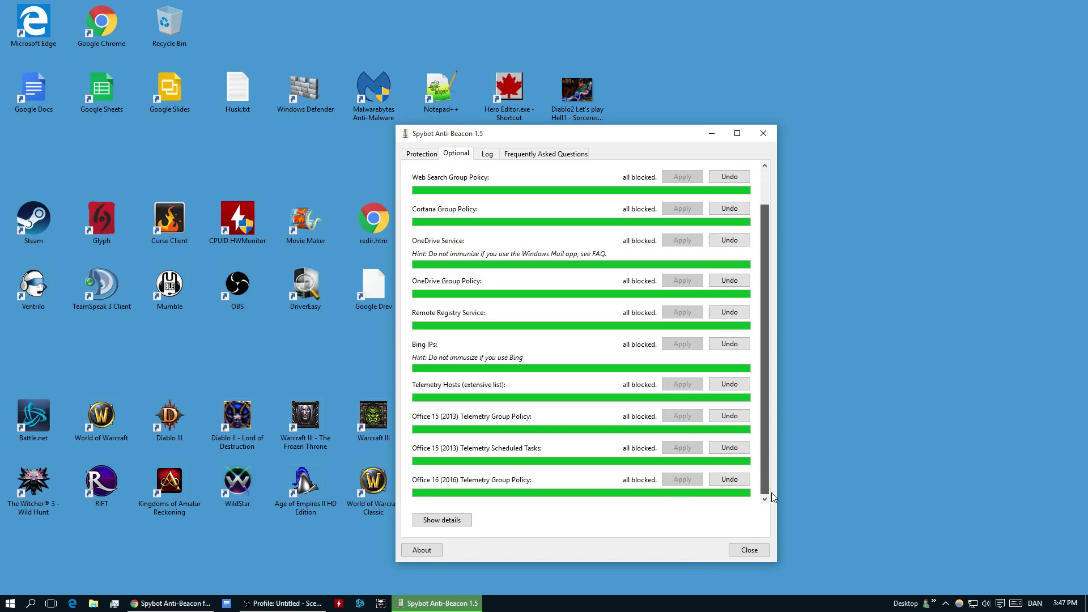
scroll(765, 490, down, 2)
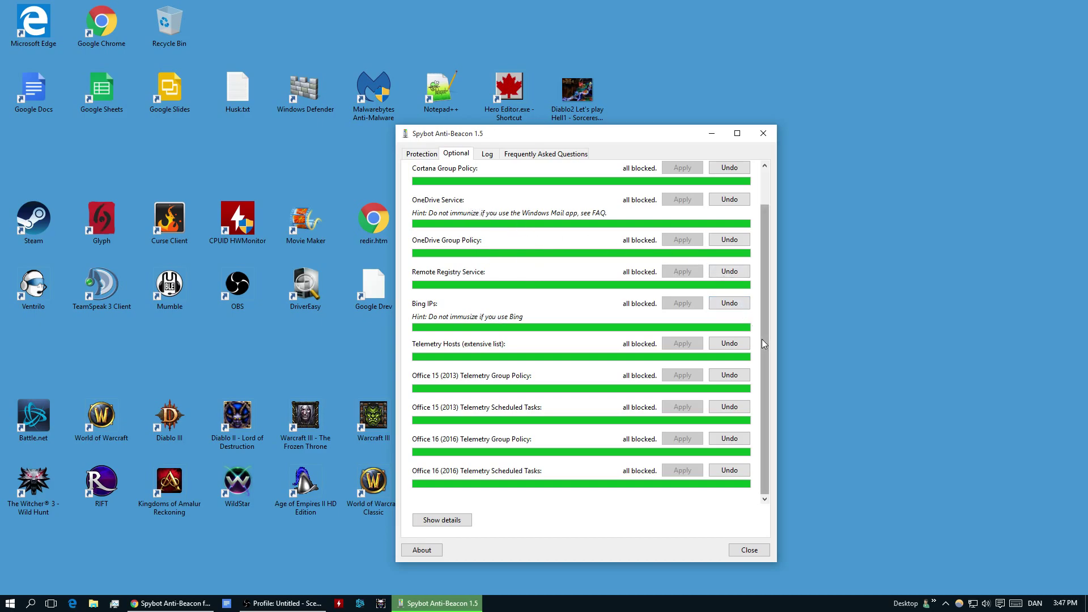
scroll(776, 265, up, 1)
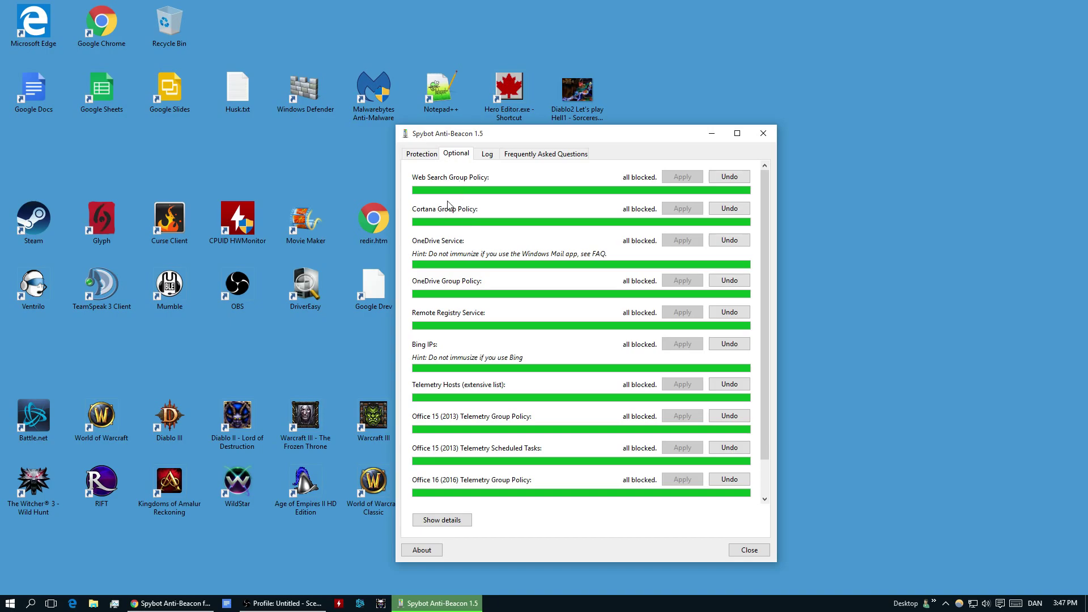
click(437, 158)
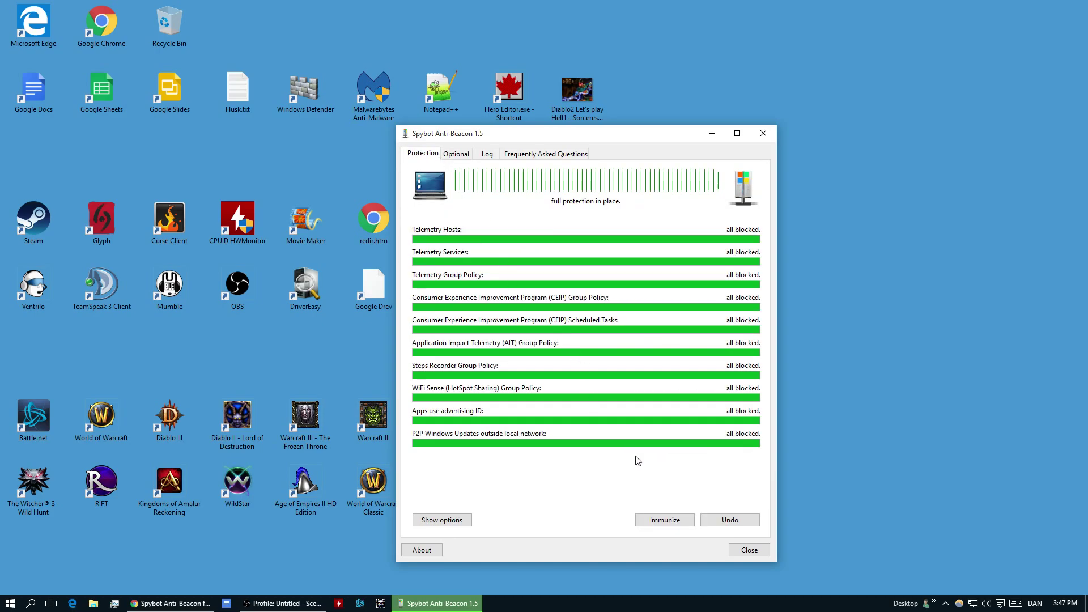